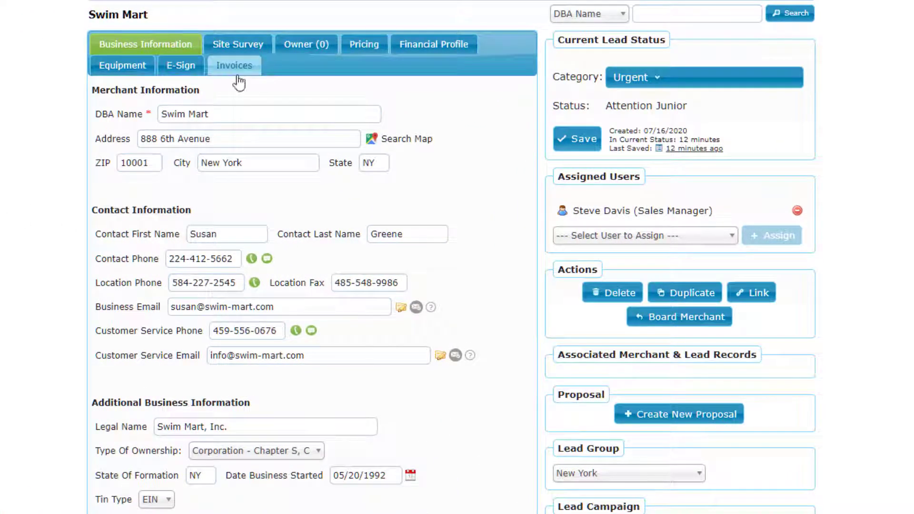
Open the lead's invoices and choose the Supplies template for the new invoice
click(237, 74)
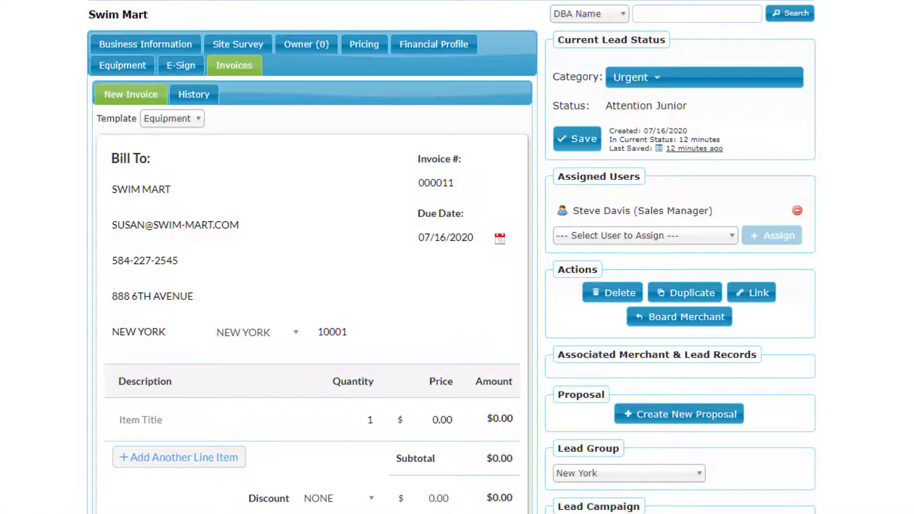
click(197, 122)
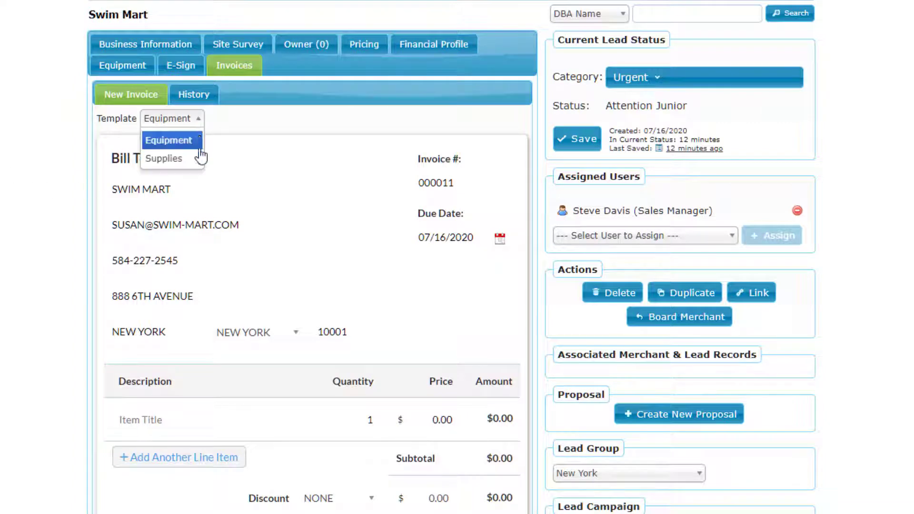
click(198, 155)
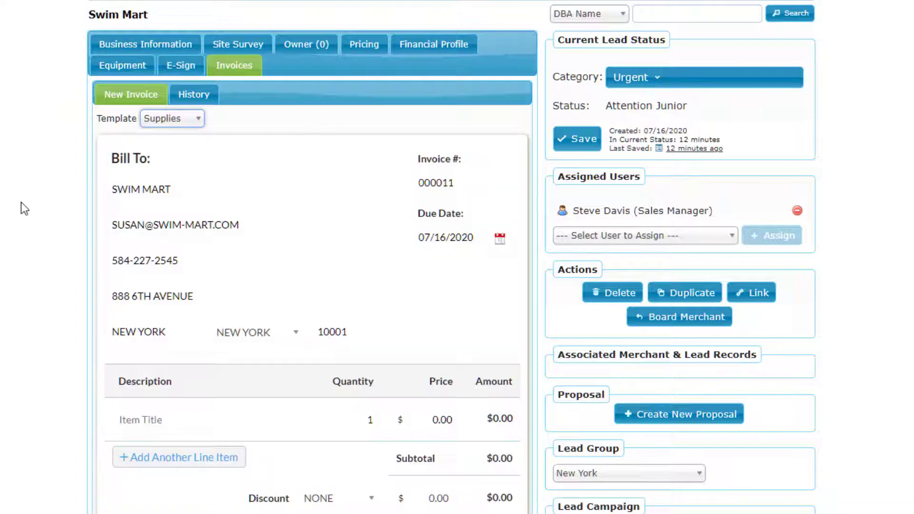
Enter a line item described as Supplies with a price of $200
scroll(20, 203, down, 2)
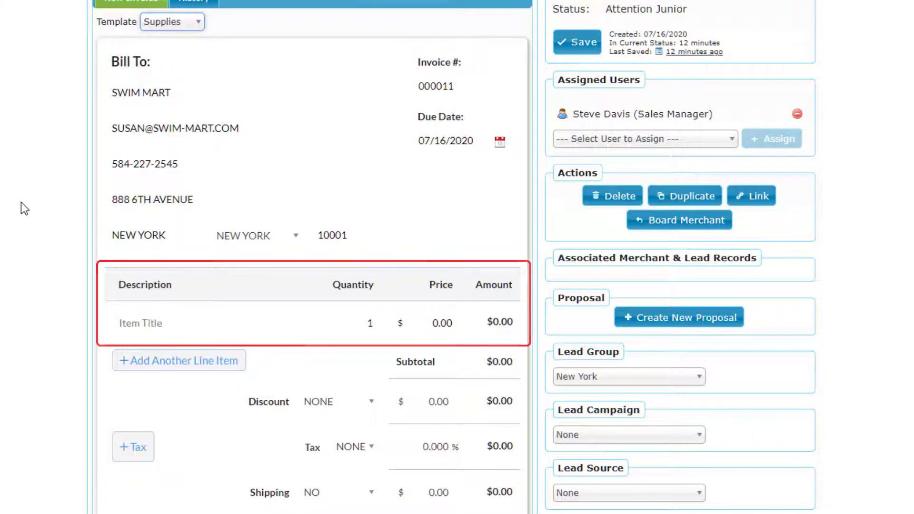
click(297, 318)
text(Supplies)
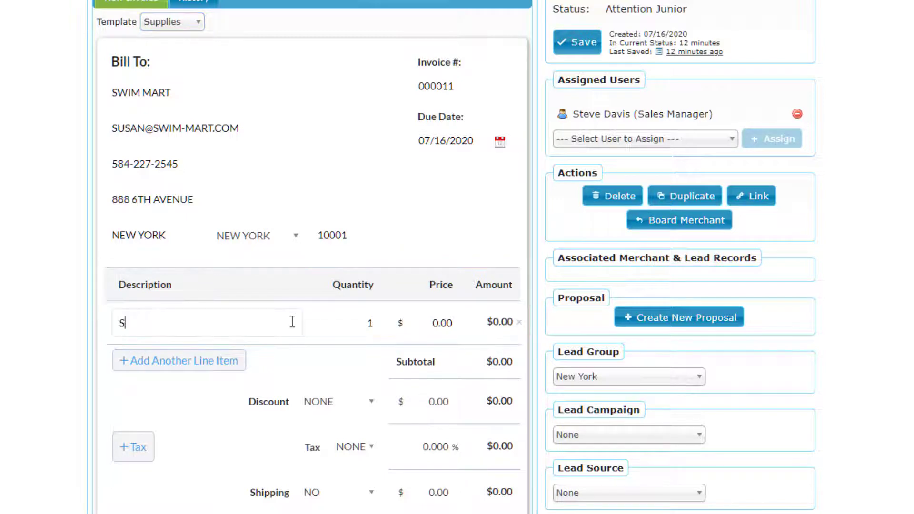
key(Tab)
key(Tab)
text(200)
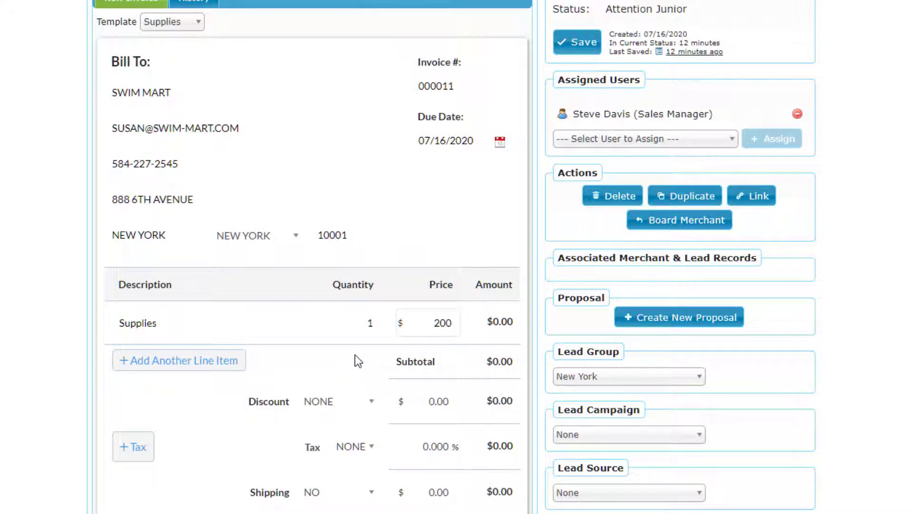
Apply a 10 percent discount to the invoice and set its tax type to Destination
click(368, 401)
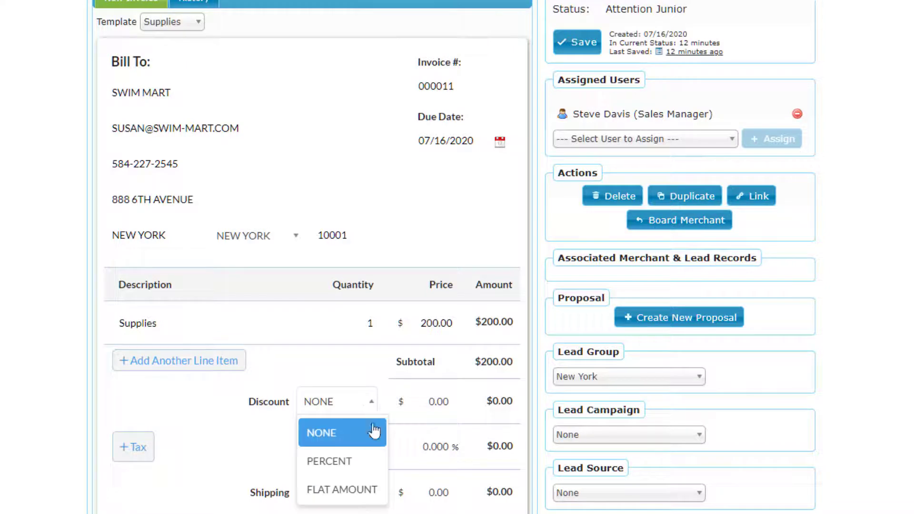
click(359, 462)
click(411, 405)
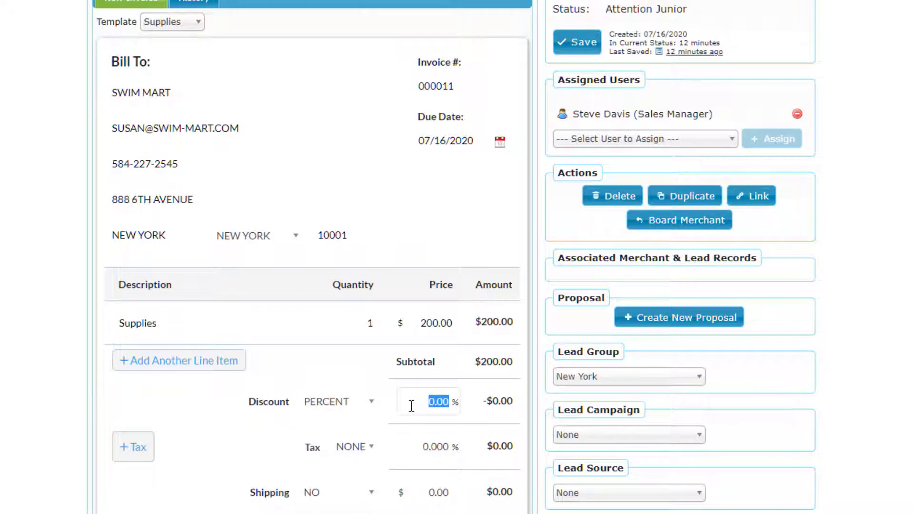
text(10)
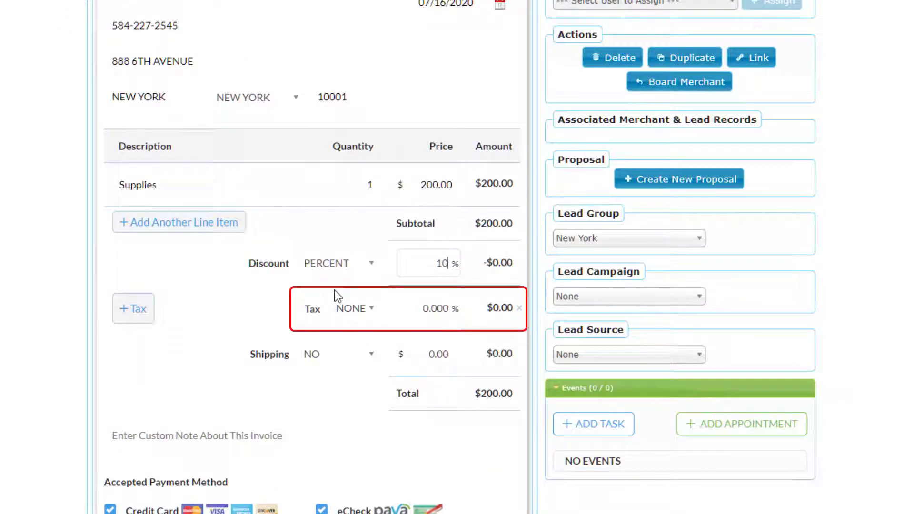
click(368, 311)
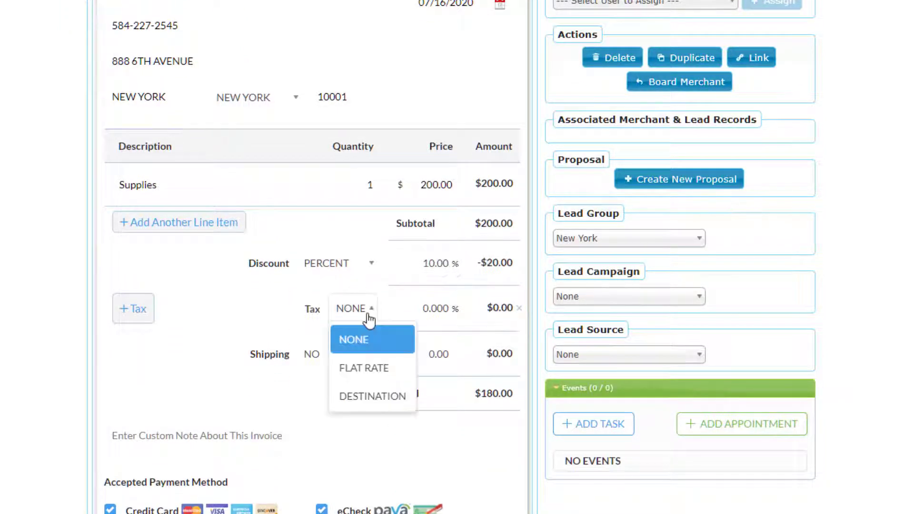
click(372, 397)
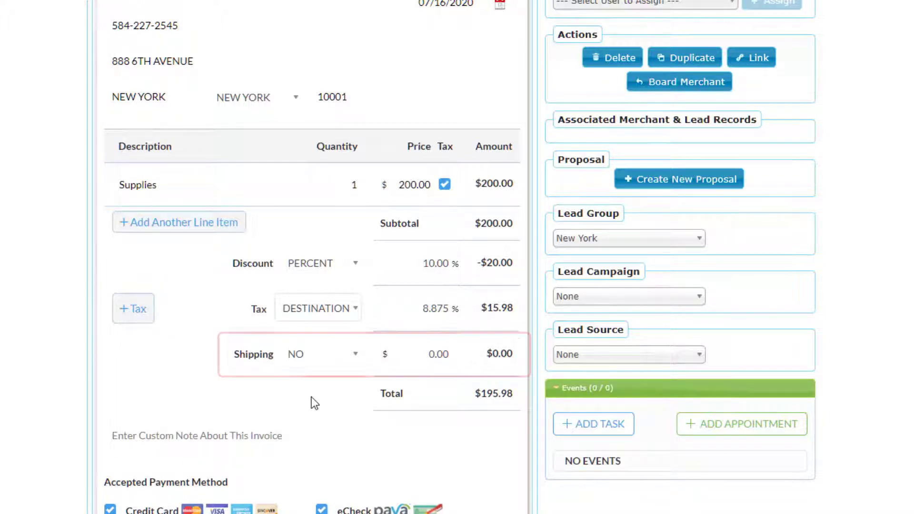
Enable shipping with a $20 charge and create the invoice
click(351, 358)
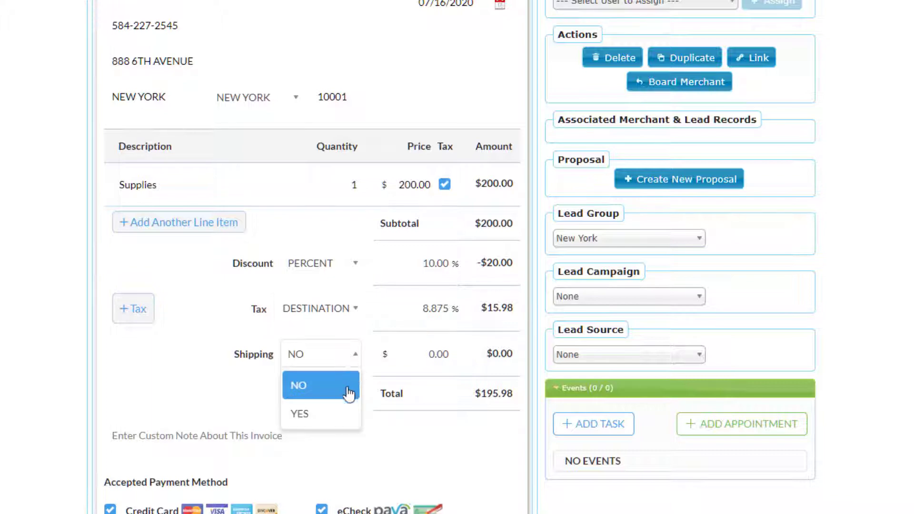
click(343, 411)
click(409, 352)
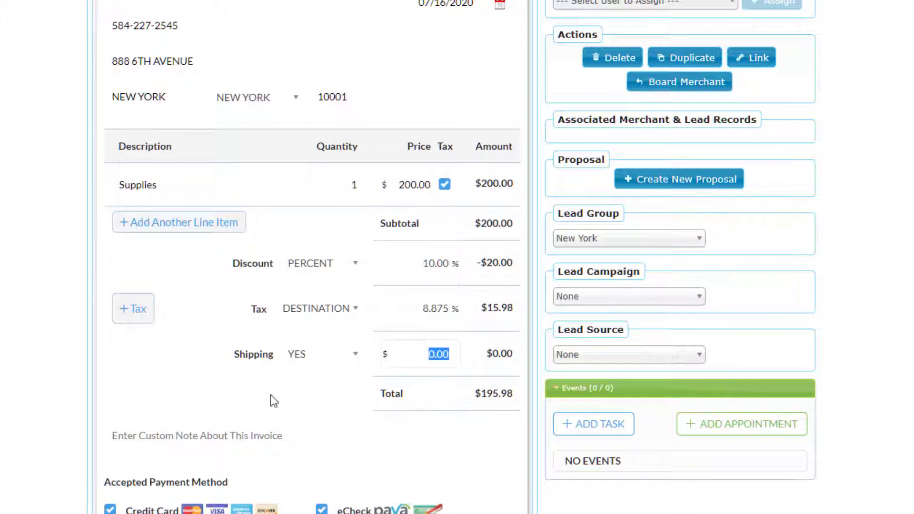
text(20)
click(271, 395)
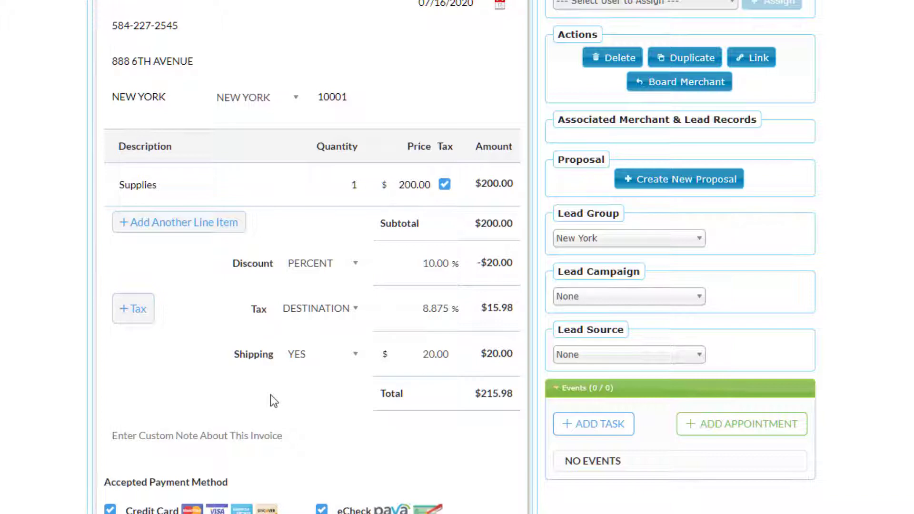
scroll(270, 396, down, 6)
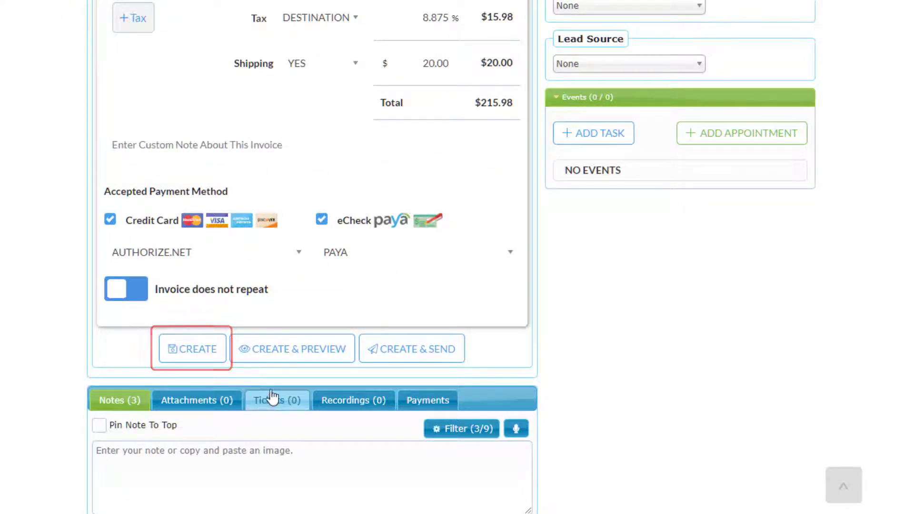
click(206, 351)
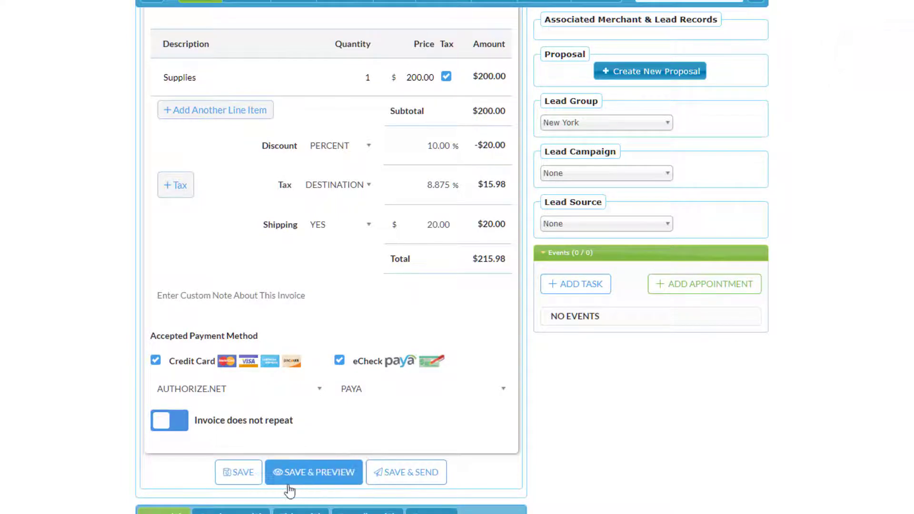
Save and preview the invoice, view its customer-facing page and open the online payment form
click(314, 484)
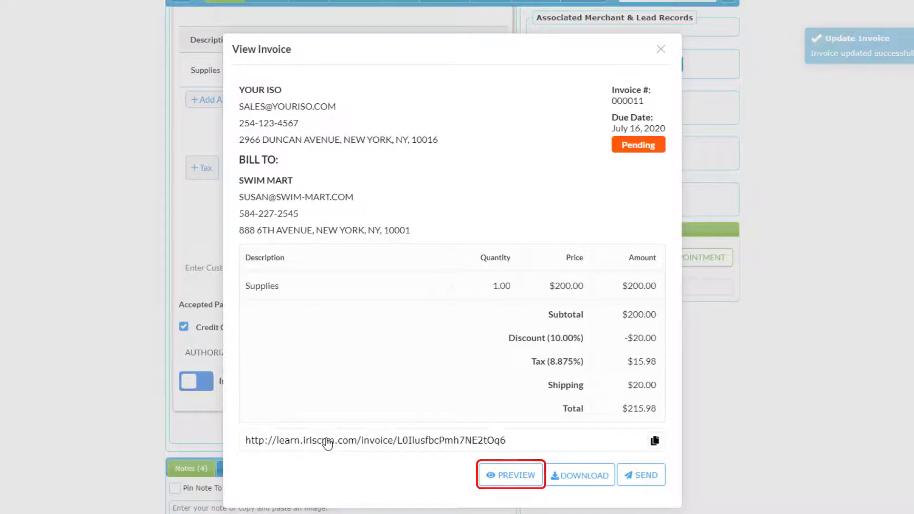
click(510, 477)
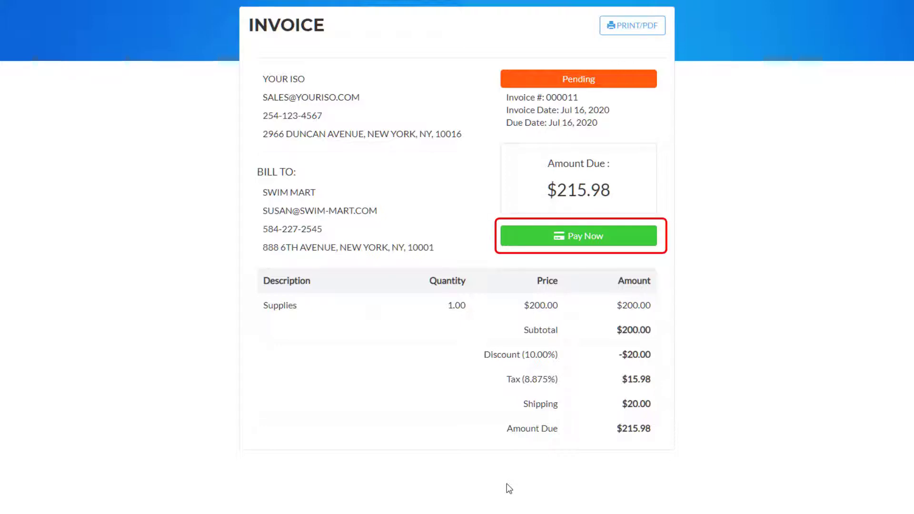
click(584, 243)
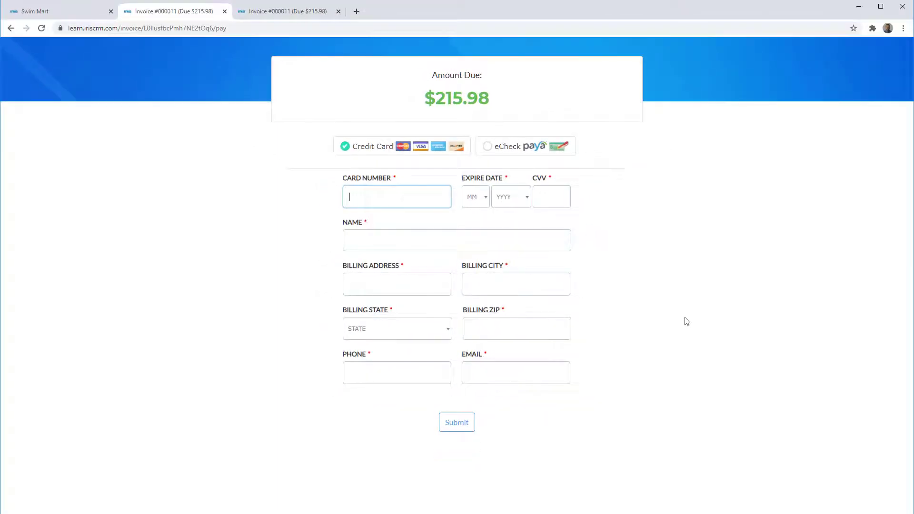
Return to the Swim Mart lead, close the invoice view, and save and send the invoice to the Swim Mart contact by SMS and email
click(65, 16)
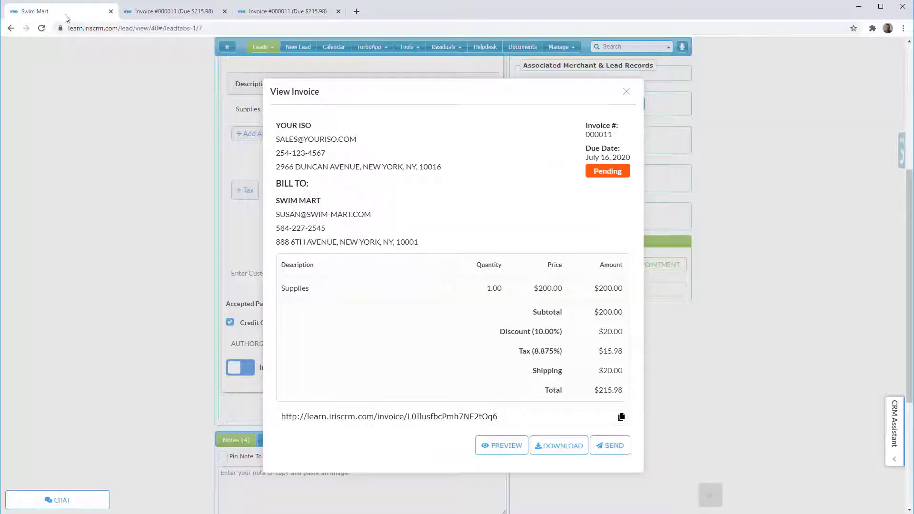
click(626, 92)
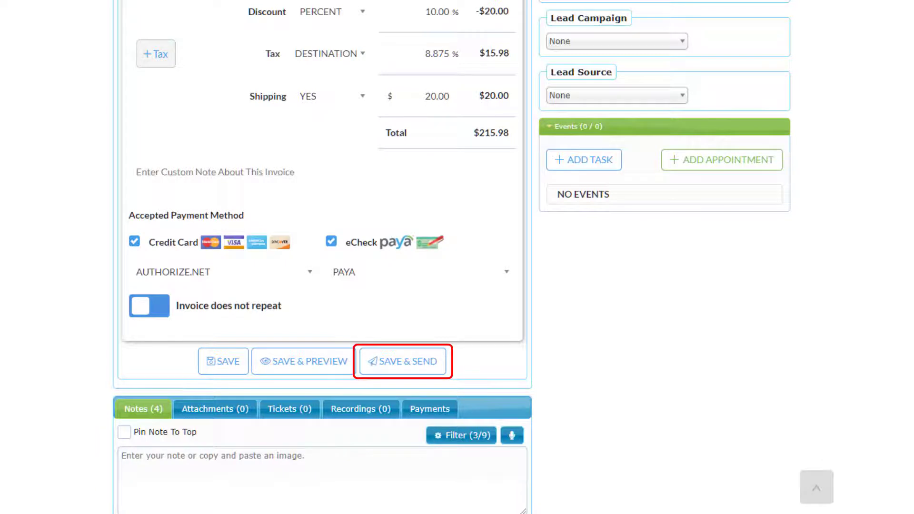
click(432, 363)
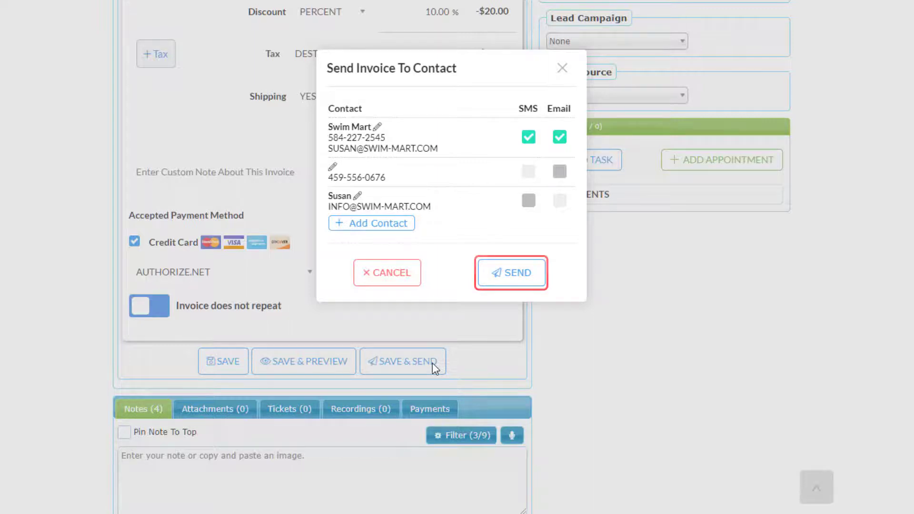
click(510, 283)
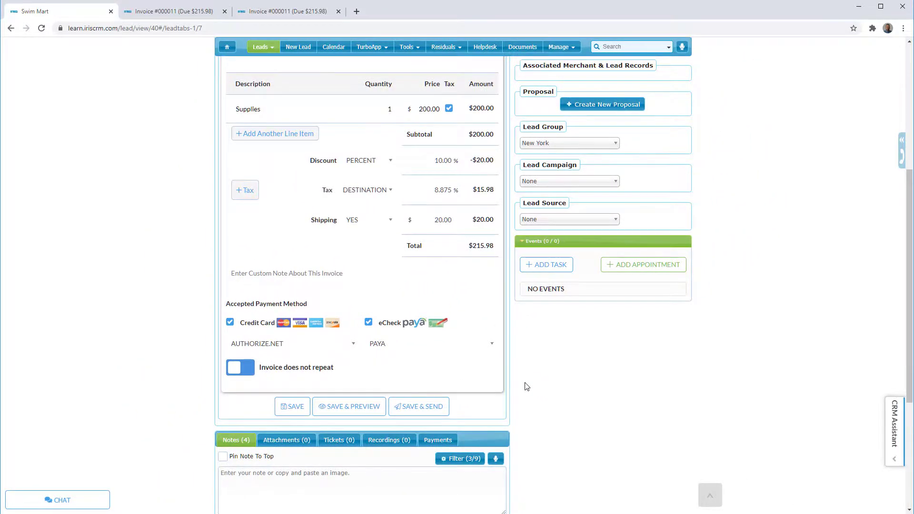
Start another new invoice for the Swim Mart lead
scroll(526, 387, up, 8)
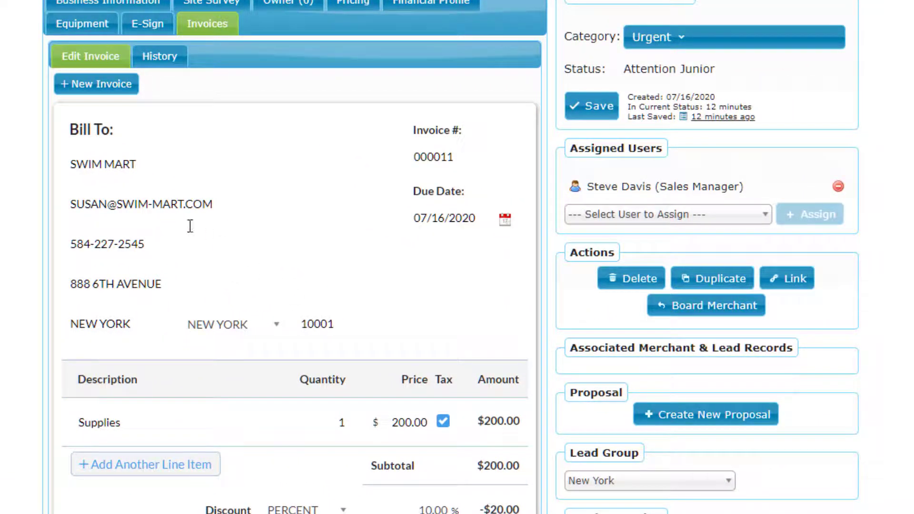
click(95, 85)
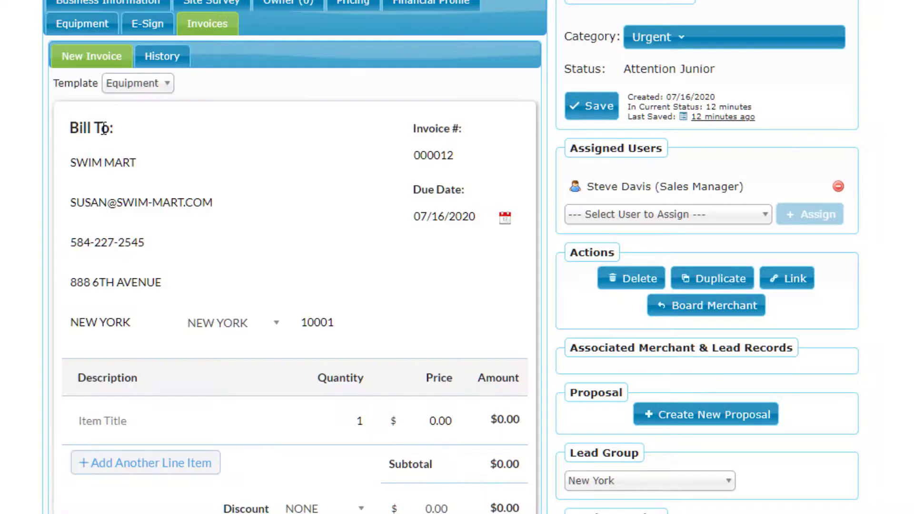
Make the new invoice recurring, repeating every 1 month and ending after 12 occurrences
scroll(310, 430, down, 10)
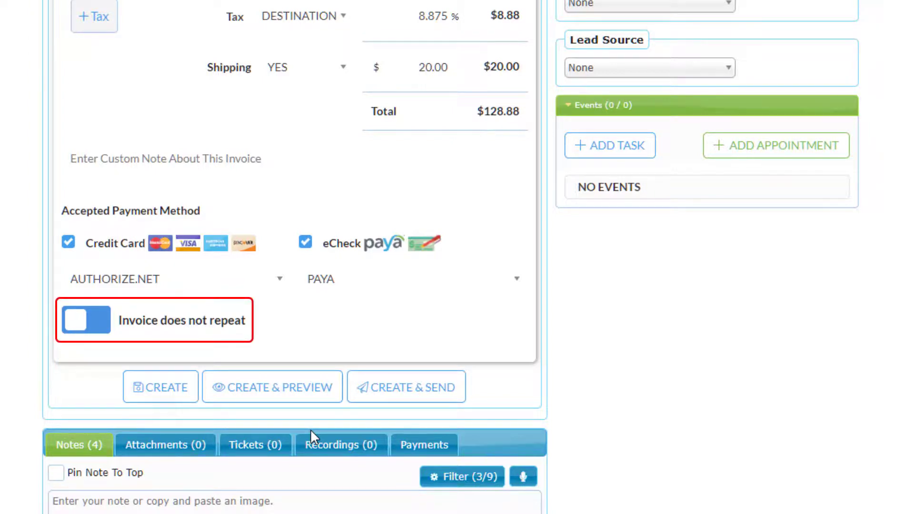
click(94, 329)
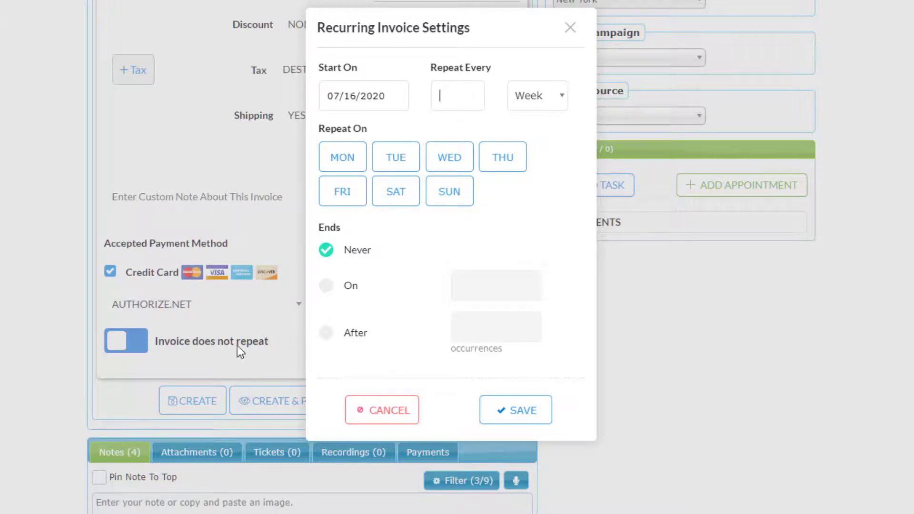
text(1)
click(560, 98)
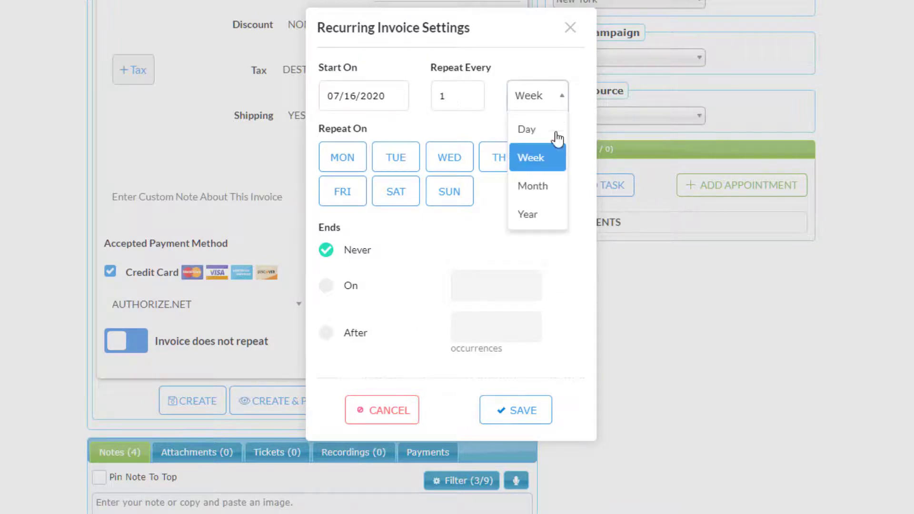
click(547, 190)
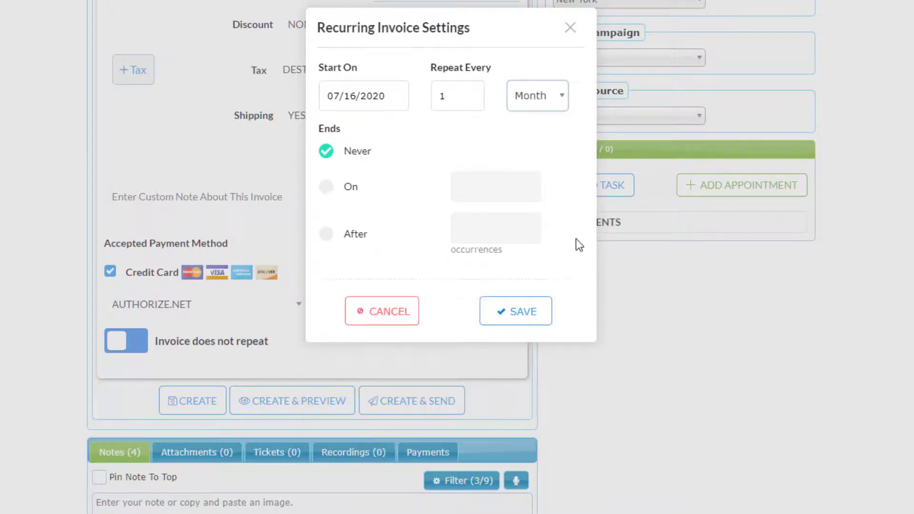
click(327, 234)
click(475, 231)
text(12)
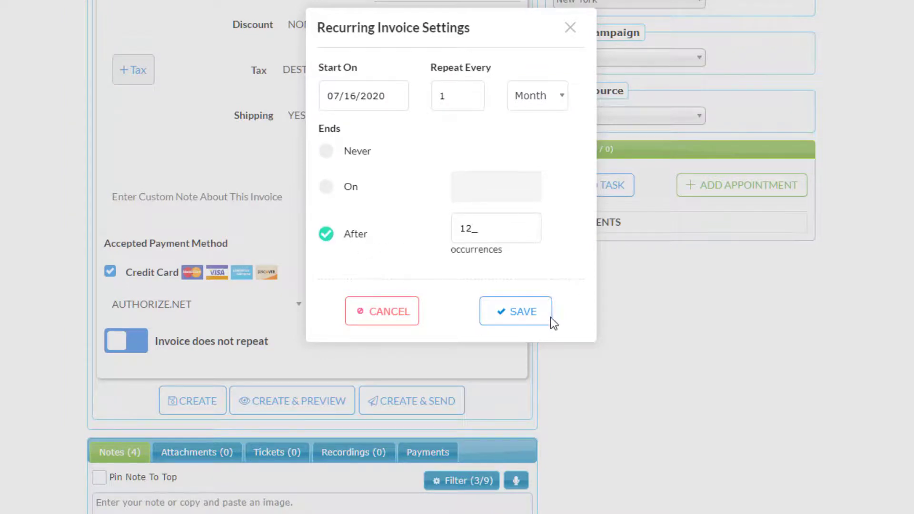
click(520, 315)
Create the recurring invoice and open the lead's invoice history
scroll(619, 238, down, 3)
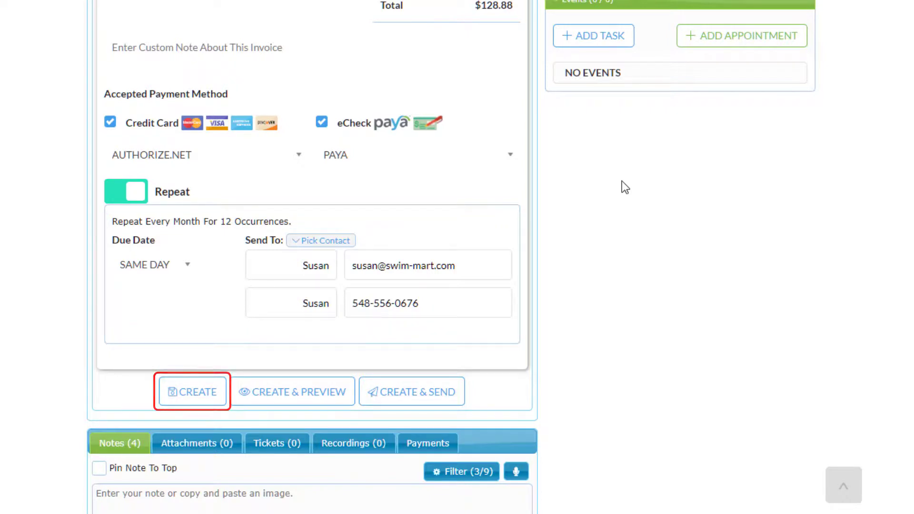
click(195, 401)
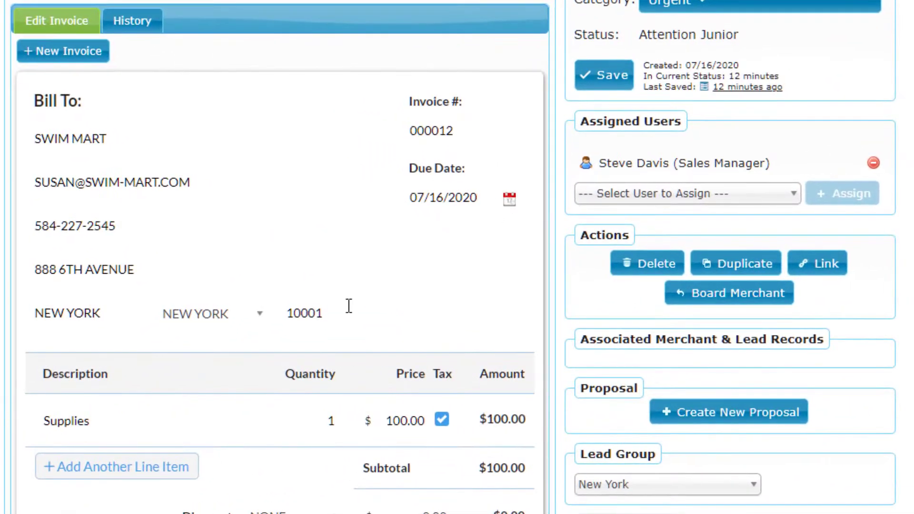
click(128, 40)
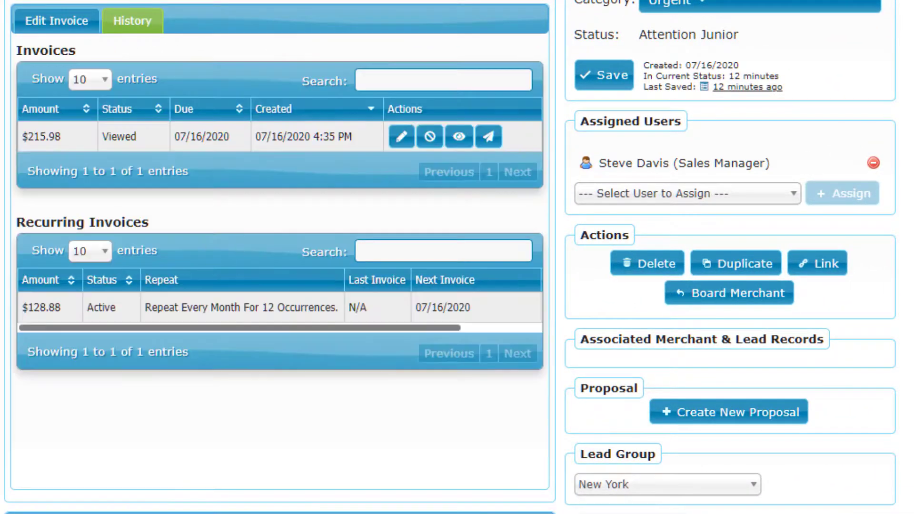